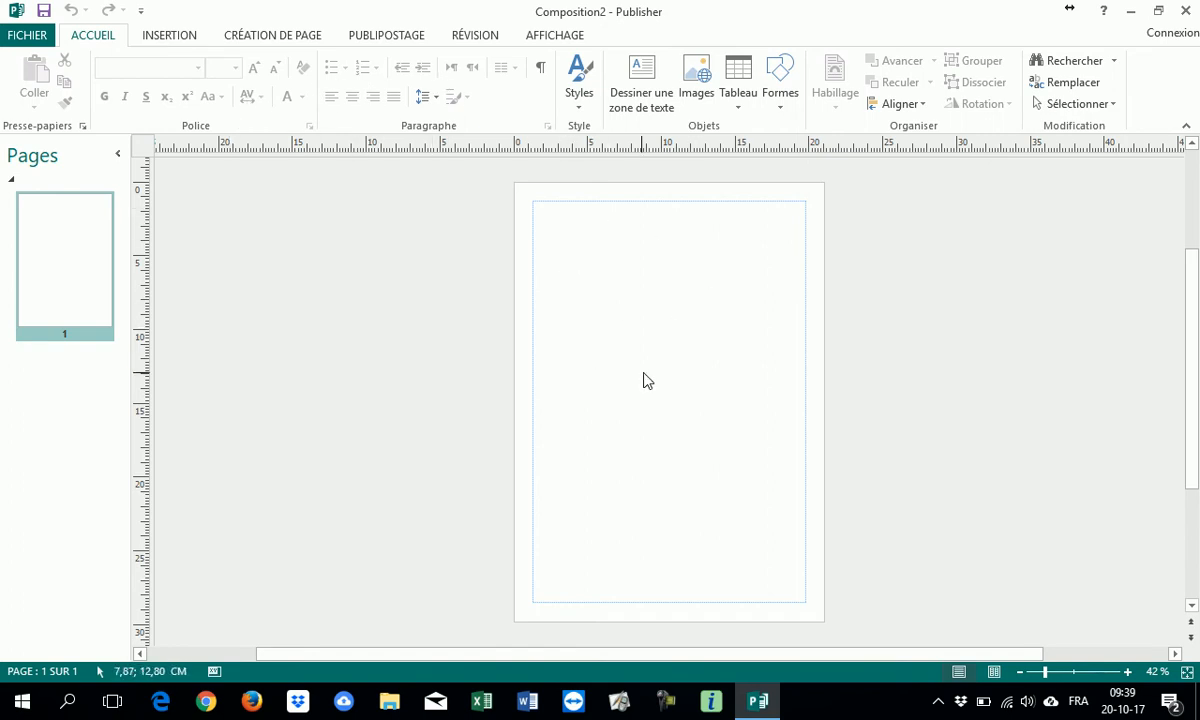
# - Try the Larges margin preset on the page and switch back to the Moyennes preset
pyautogui.click(284, 40)
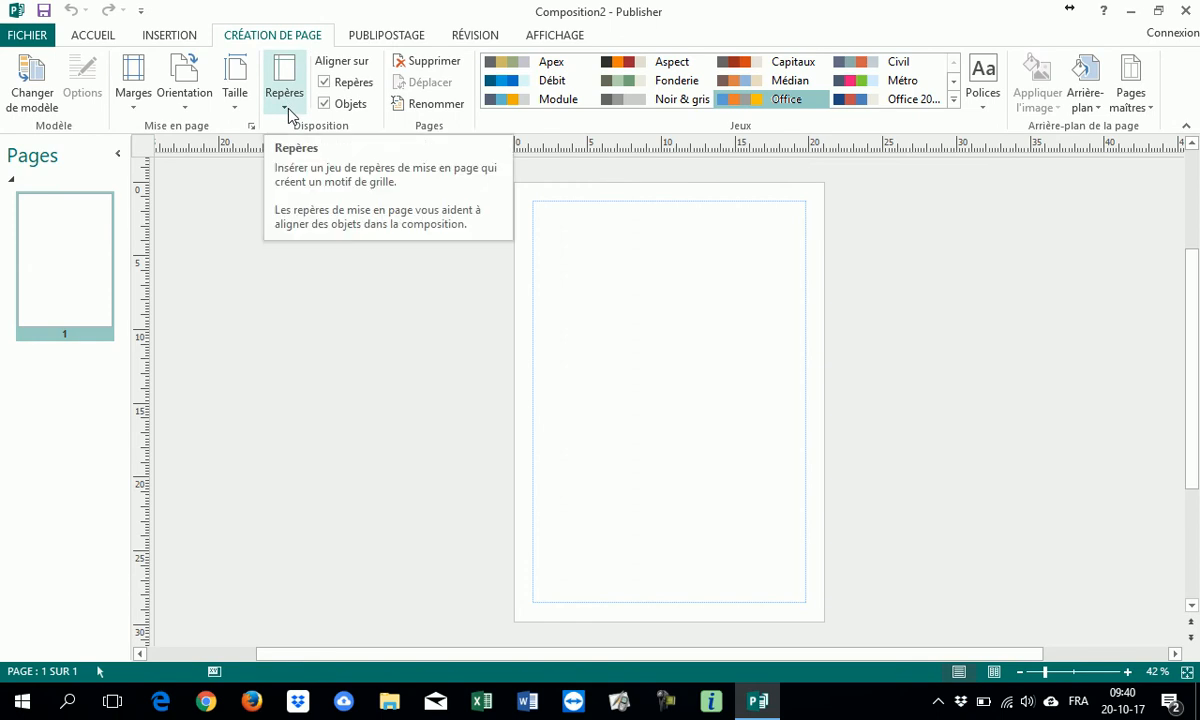
pyautogui.click(135, 110)
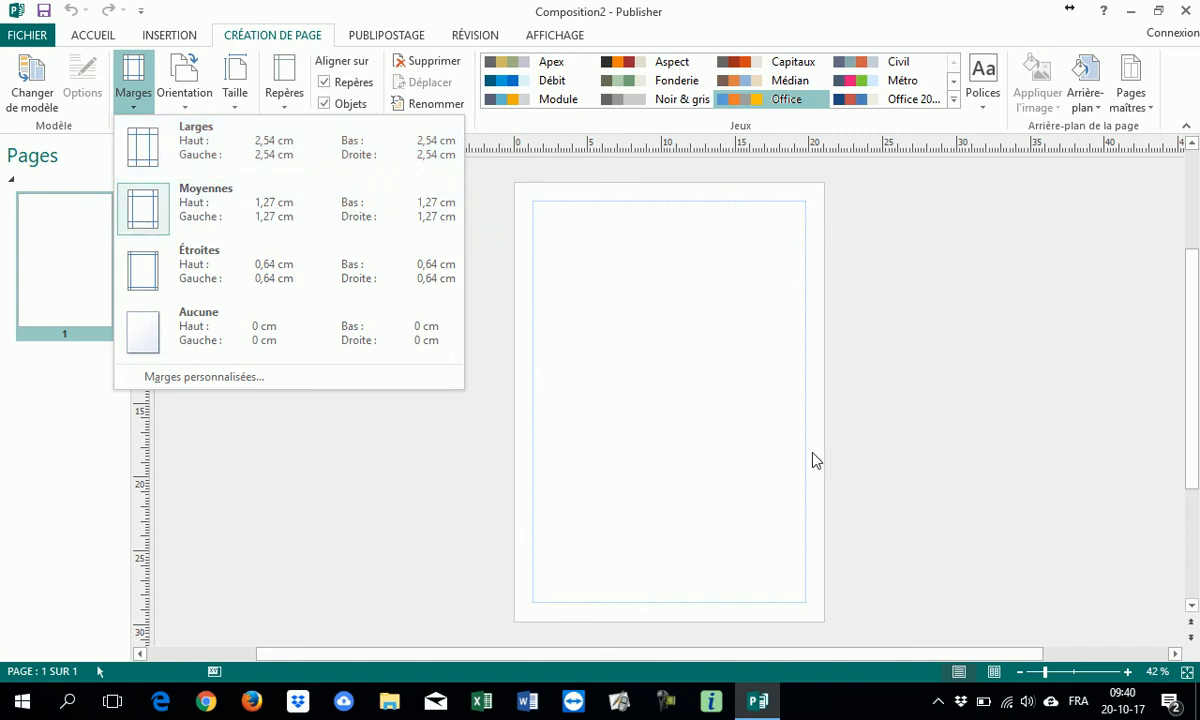
pyautogui.click(178, 154)
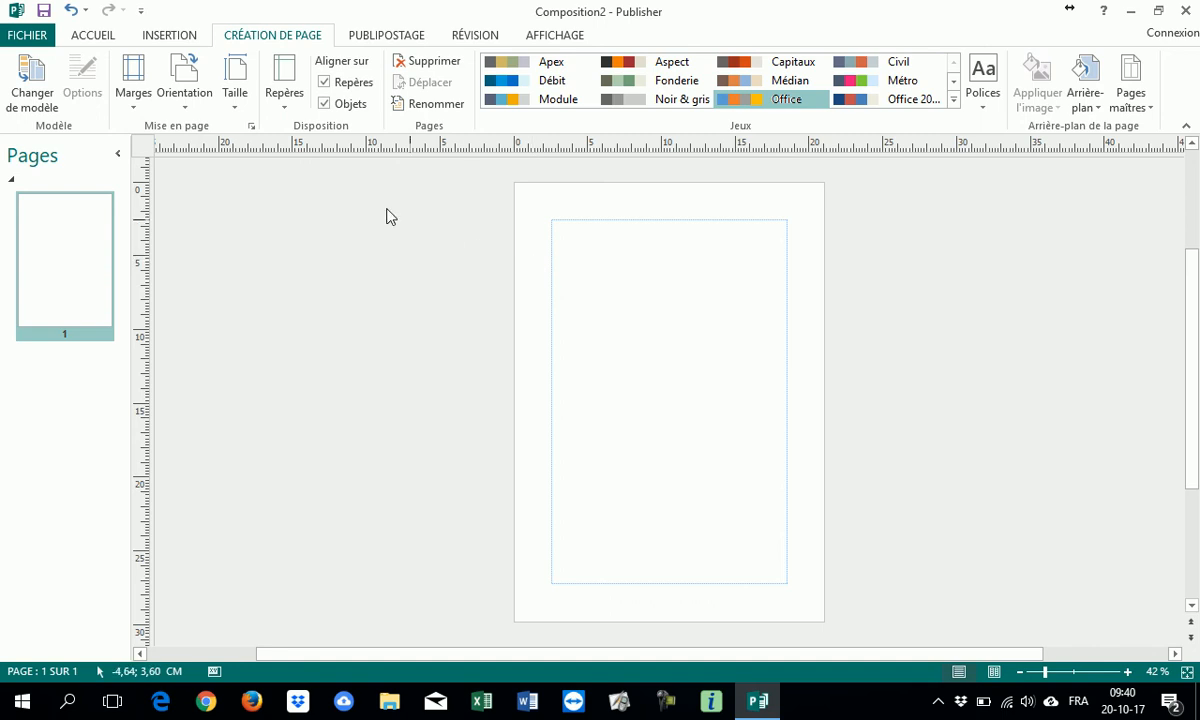
pyautogui.click(129, 95)
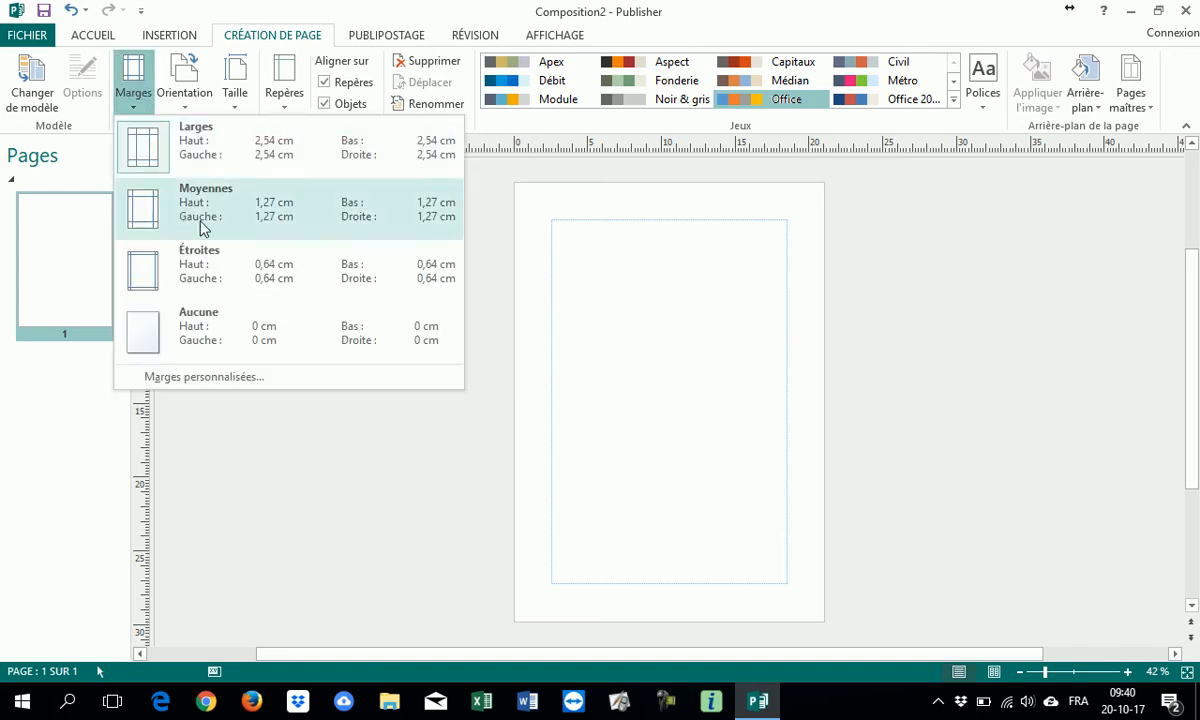
pyautogui.click(165, 229)
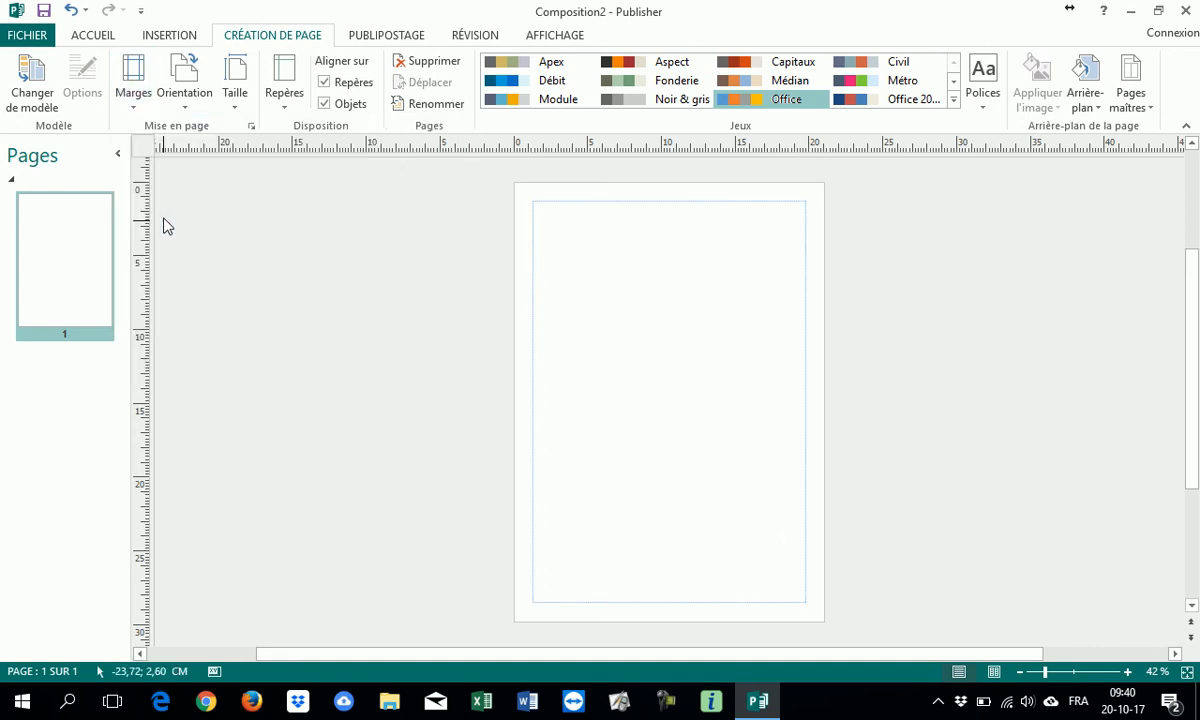
# - Open the custom margin settings and set the left margin guide to 1 cm
pyautogui.click(133, 95)
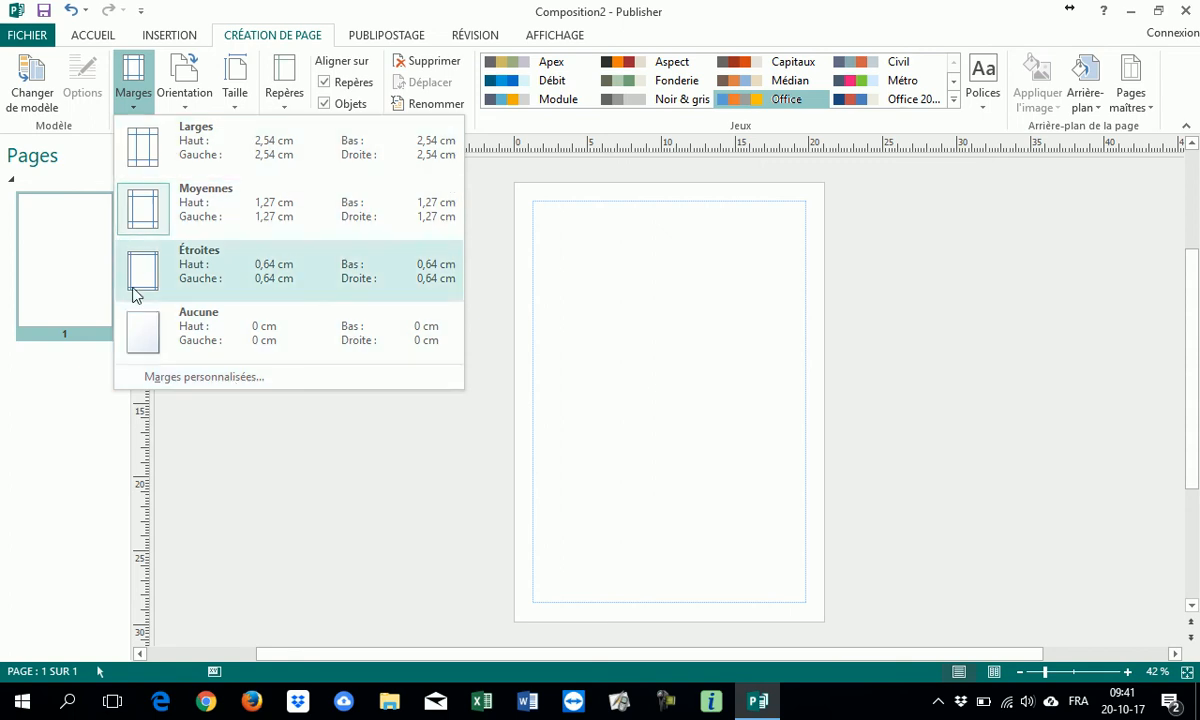
pyautogui.click(197, 387)
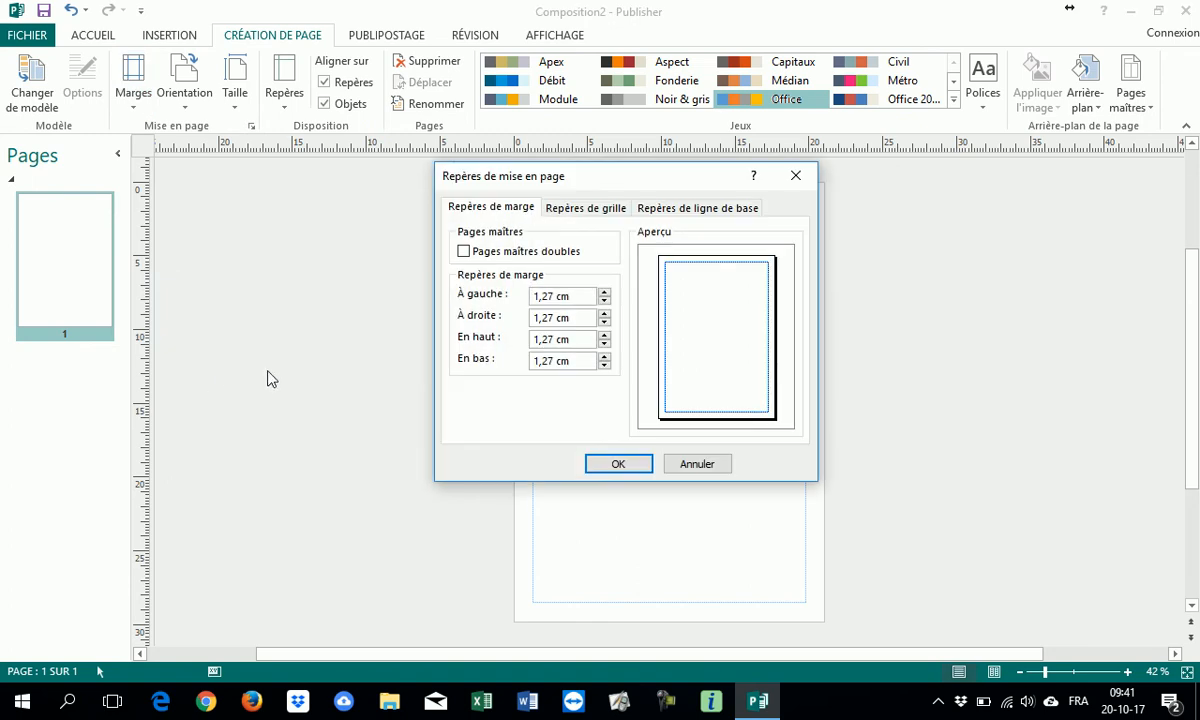
pyautogui.doubleClick(556, 299)
pyautogui.click(556, 300)
pyautogui.press('BackSpace')
pyautogui.press('BackSpace')
pyautogui.press('BackSpace')
pyautogui.press('BackSpace')
pyautogui.write('1')
# - Copy the left margin's value to the right, top and bottom margins and apply the 1 cm margins
pyautogui.moveTo(576, 297); pyautogui.dragTo(349, 298)
pyautogui.hotkey('ctrl', 'c')
pyautogui.press('Tab')
pyautogui.hotkey('ctrl', 'v')
pyautogui.press('Tab')
pyautogui.hotkey('ctrl', 'v')
pyautogui.press('Tab')
pyautogui.hotkey('ctrl', 'v')
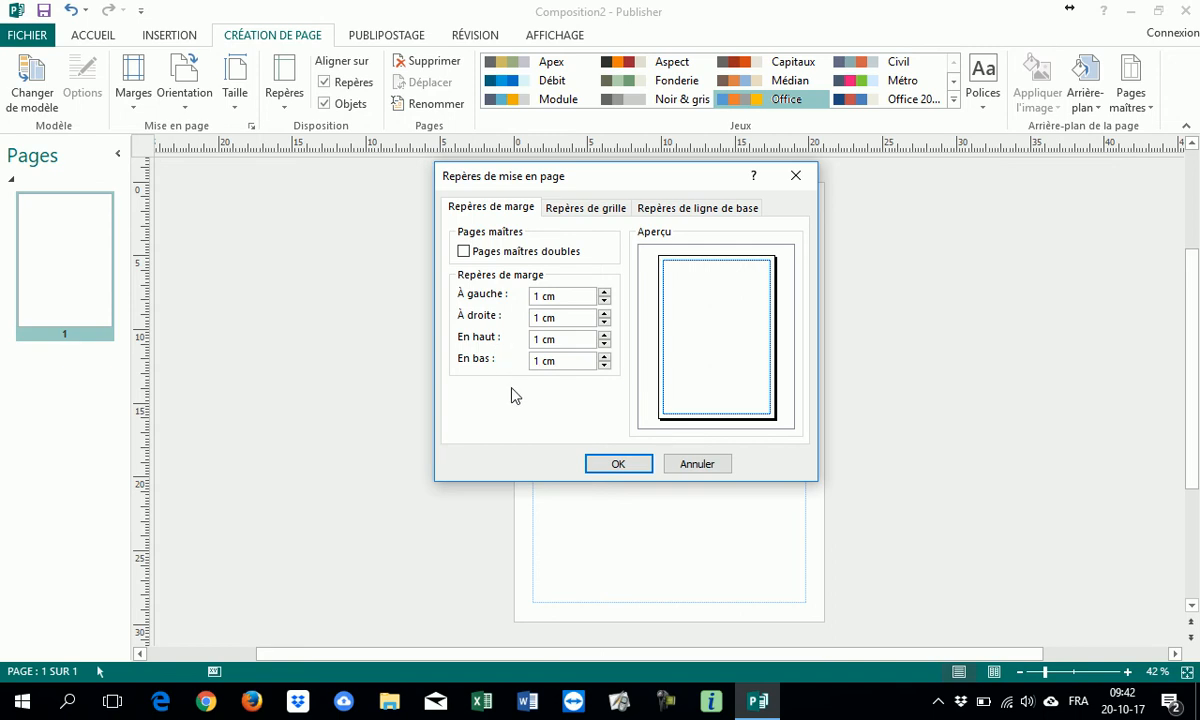
pyautogui.click(624, 468)
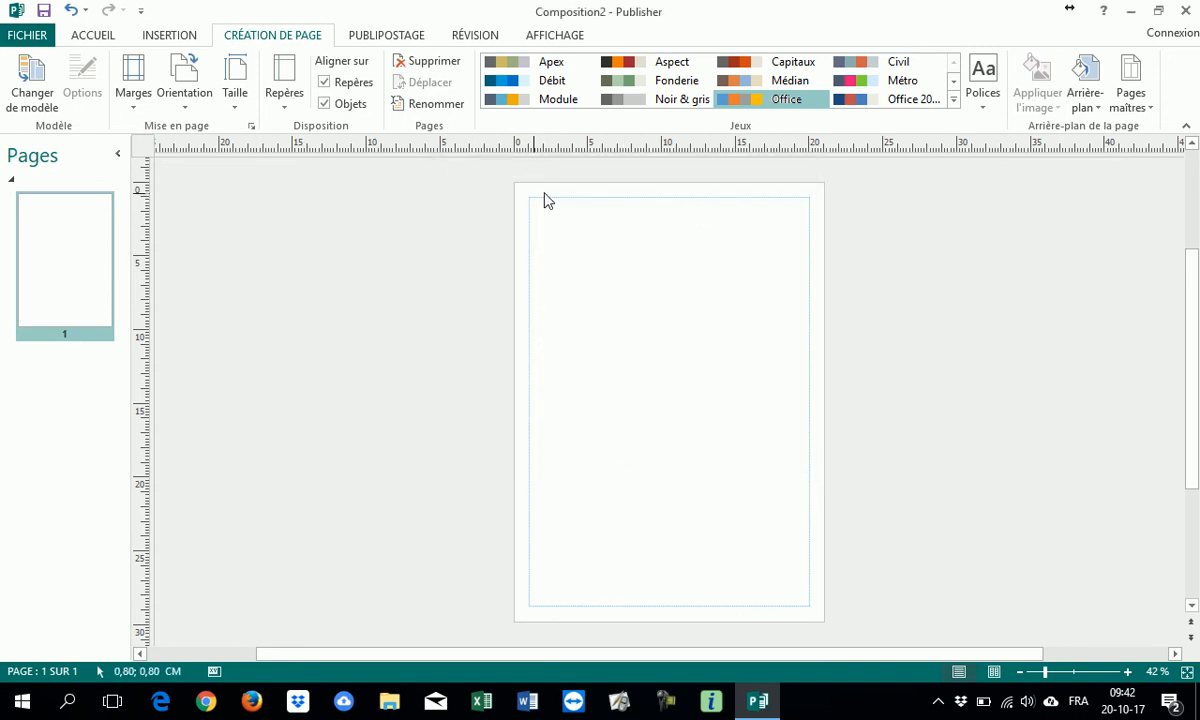
# - Switch the page orientation to Paysage and back to Portrait
pyautogui.click(131, 100)
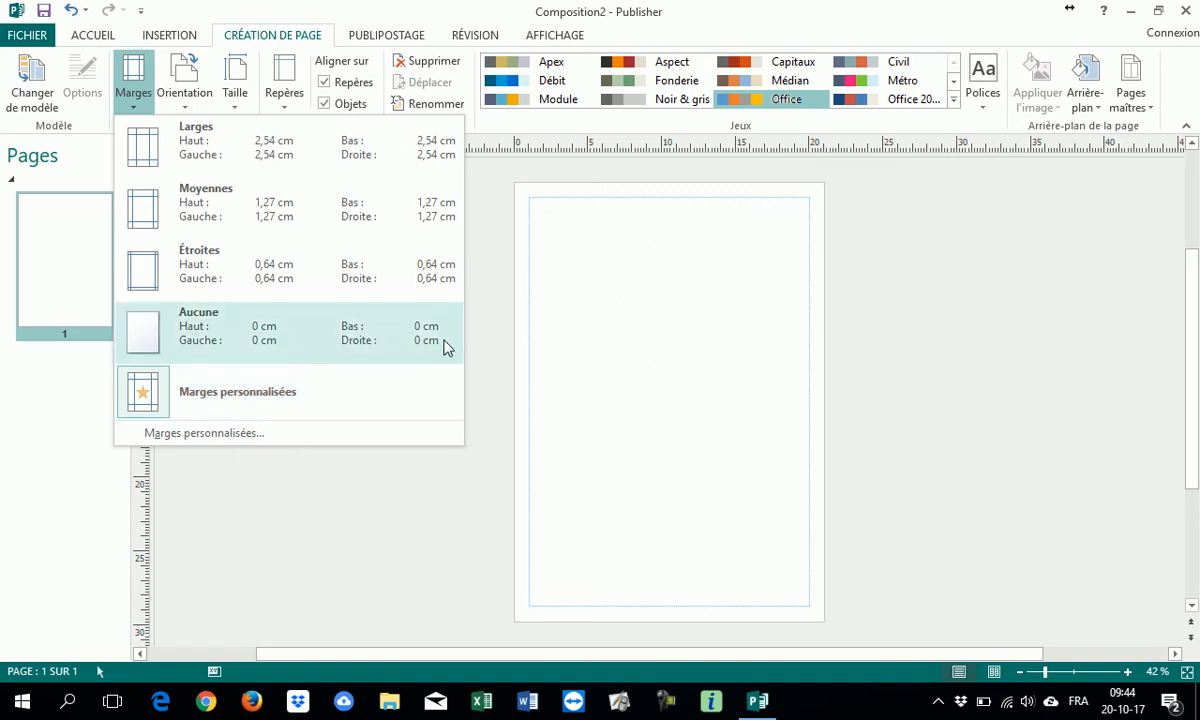
pyautogui.click(535, 213)
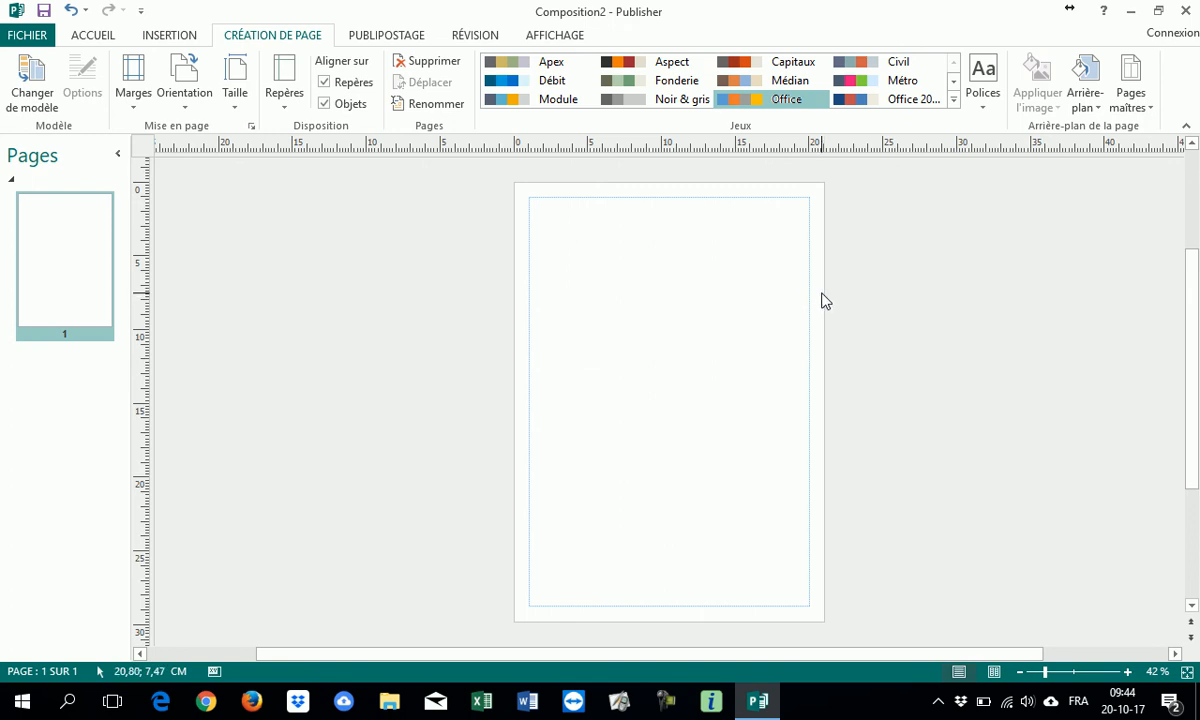
pyautogui.click(184, 106)
pyautogui.click(197, 187)
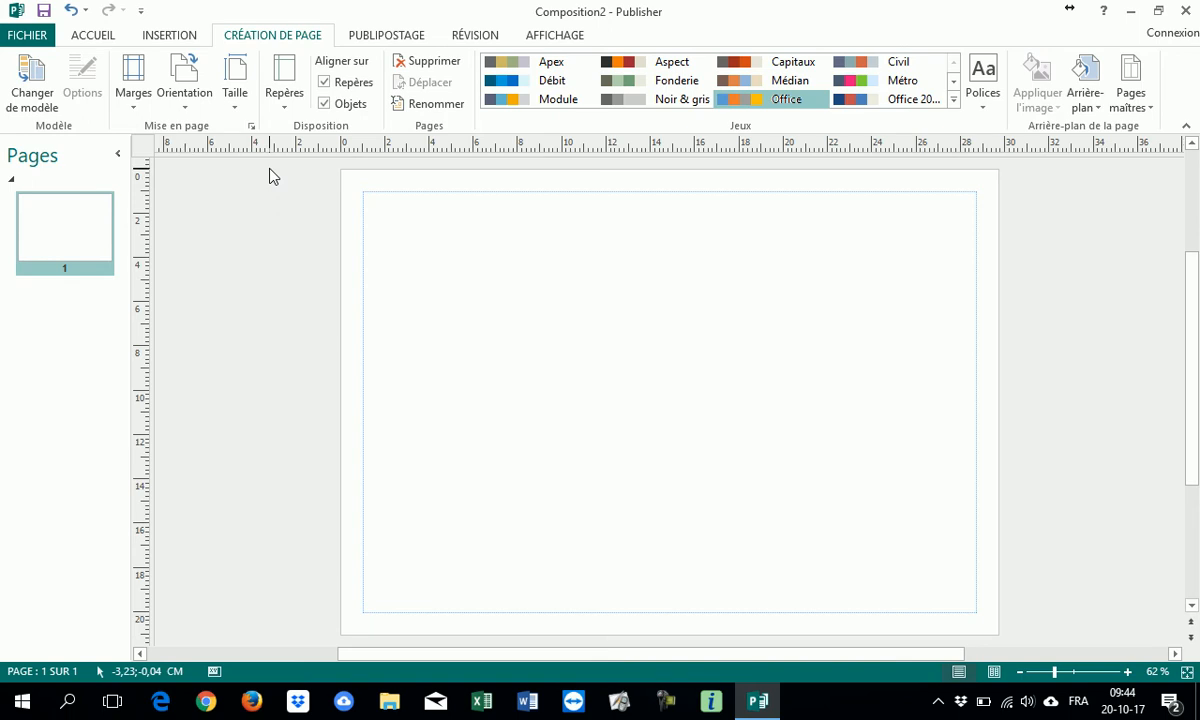
pyautogui.click(188, 103)
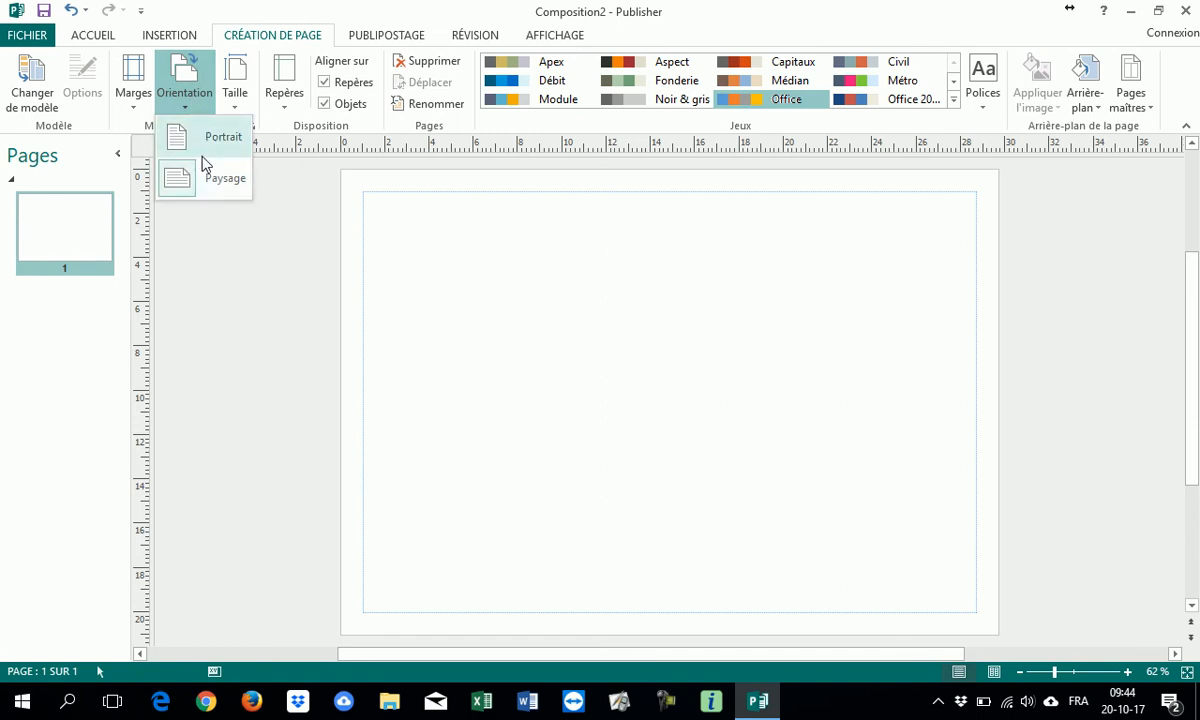
pyautogui.click(201, 140)
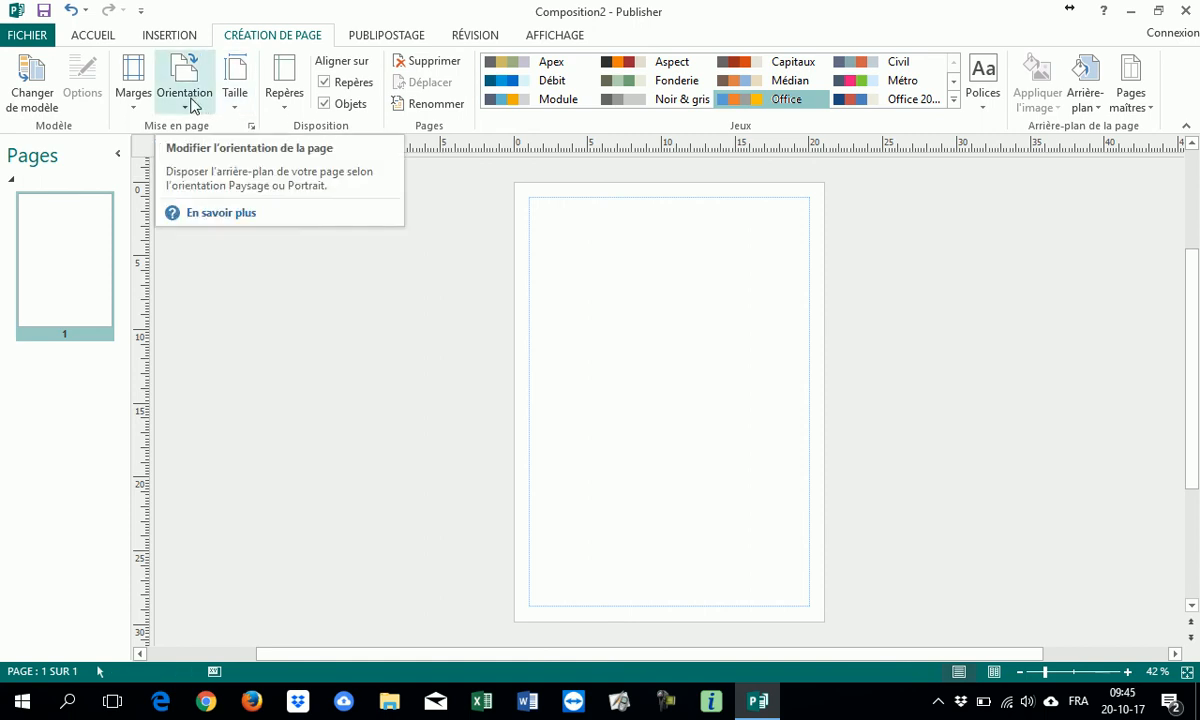
# - Try the built-in ruler guide layout with three columns and five rows, and clear all ruler guides again
pyautogui.click(236, 110)
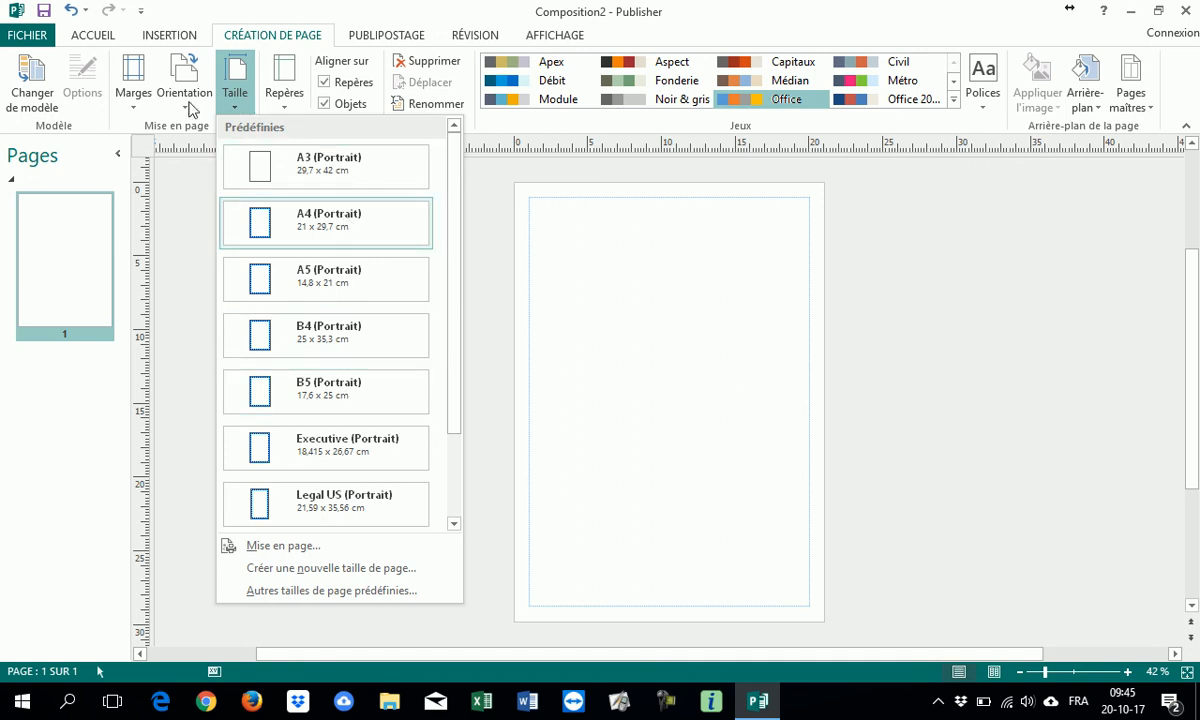
pyautogui.click(286, 104)
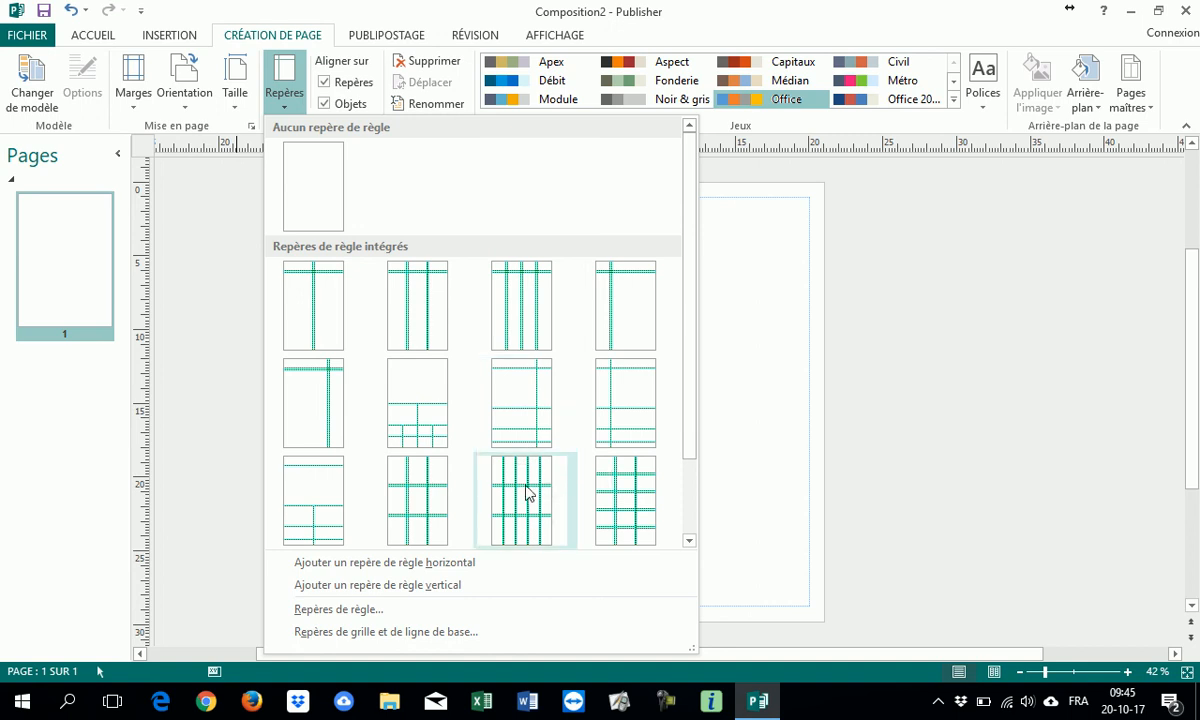
pyautogui.click(627, 508)
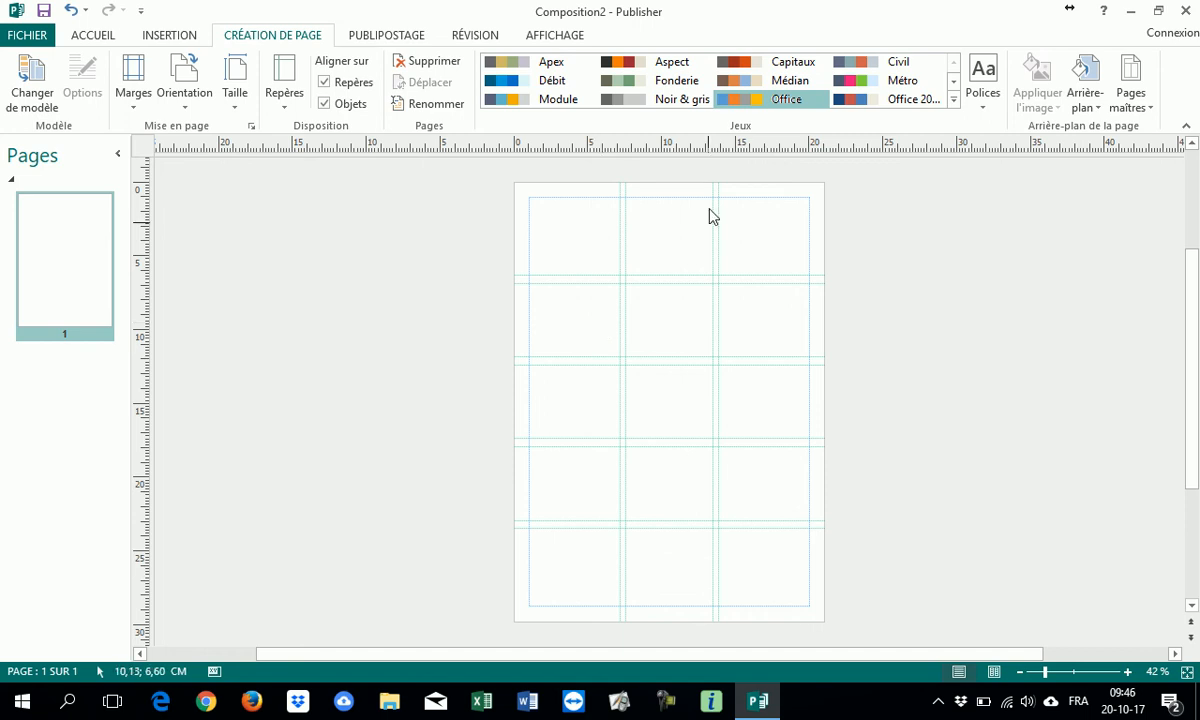
pyautogui.click(293, 110)
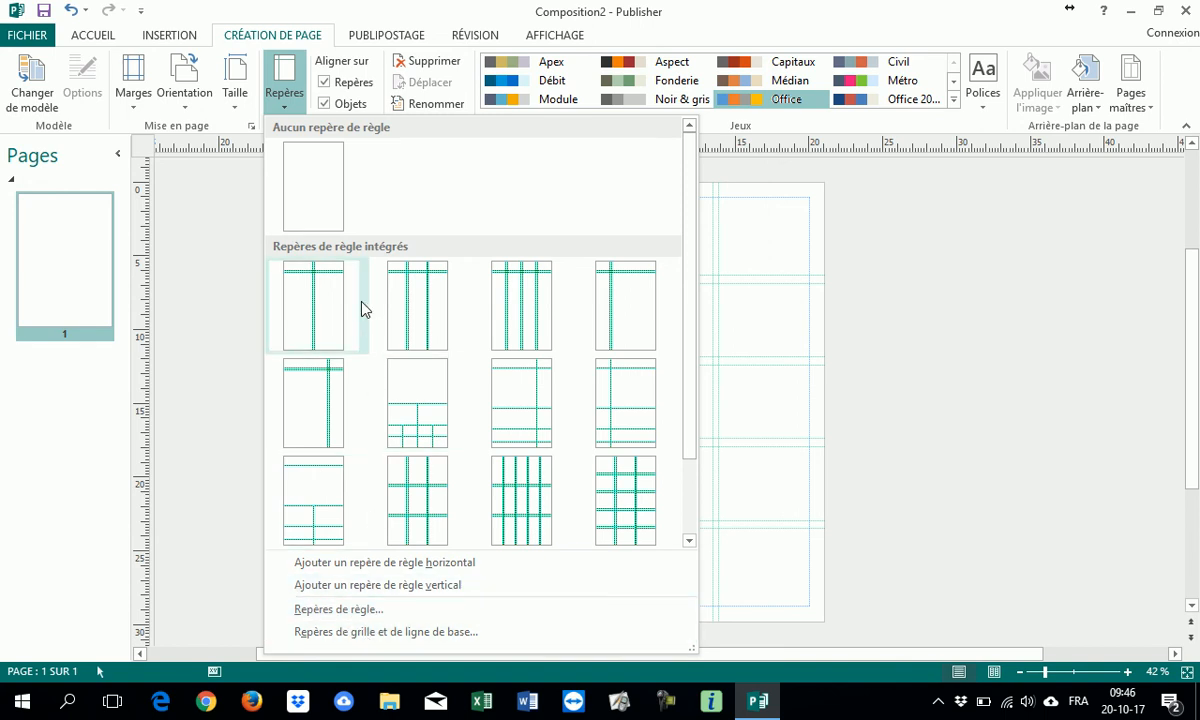
pyautogui.click(316, 189)
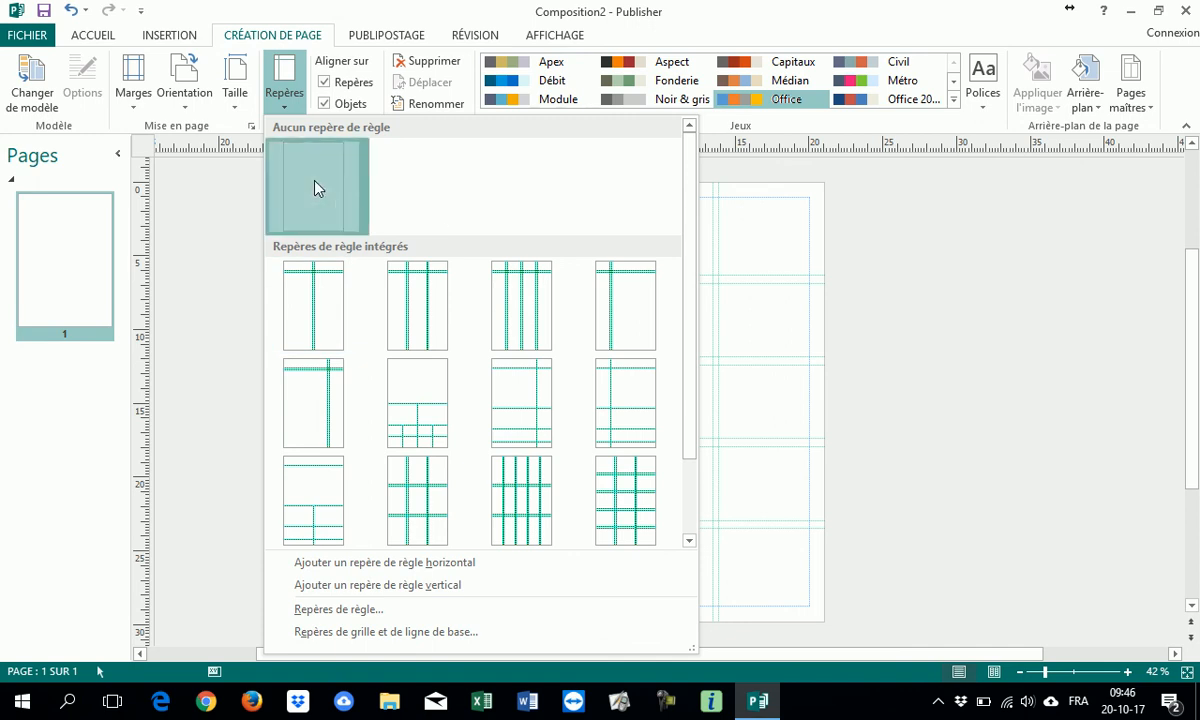
# - Place vertical ruler guides at about 5.6, 14 and 8.5 cm and a horizontal guide at about 6.7 cm on the page
pyautogui.moveTo(142, 327)
pyautogui.mouseDown()
pyautogui.moveTo(273, 328)
pyautogui.moveTo(150, 340)
pyautogui.mouseUp()
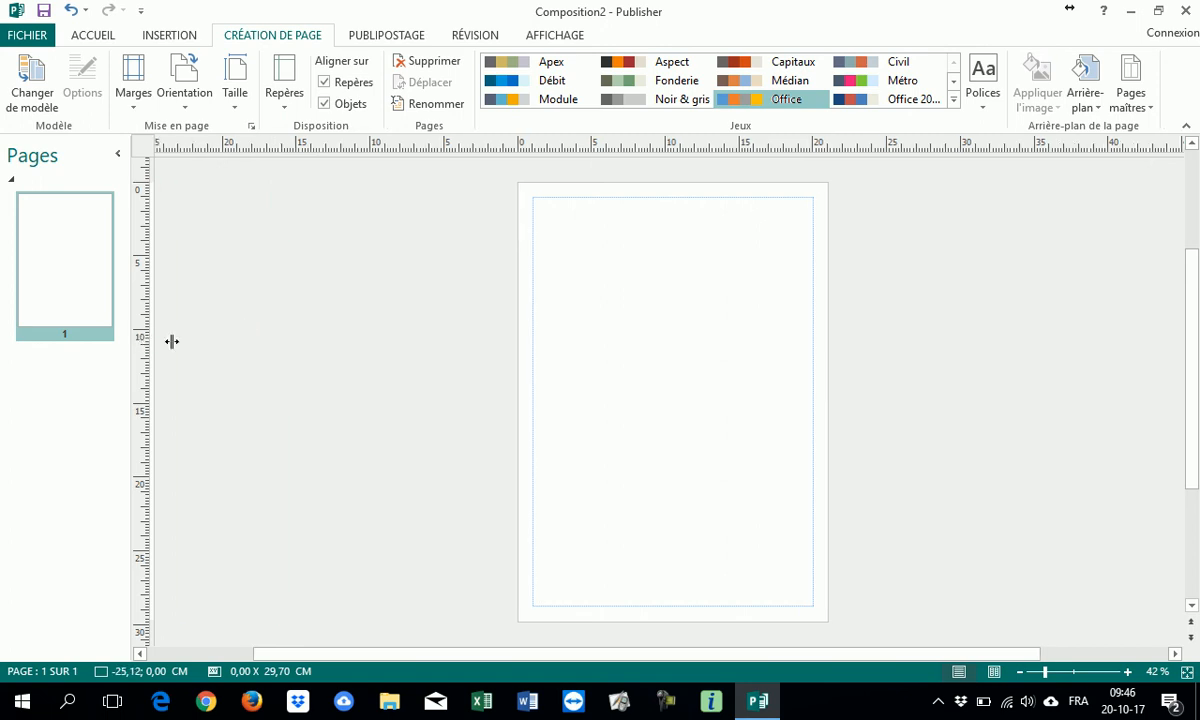
pyautogui.moveTo(357, 337); pyautogui.dragTo(601, 328)
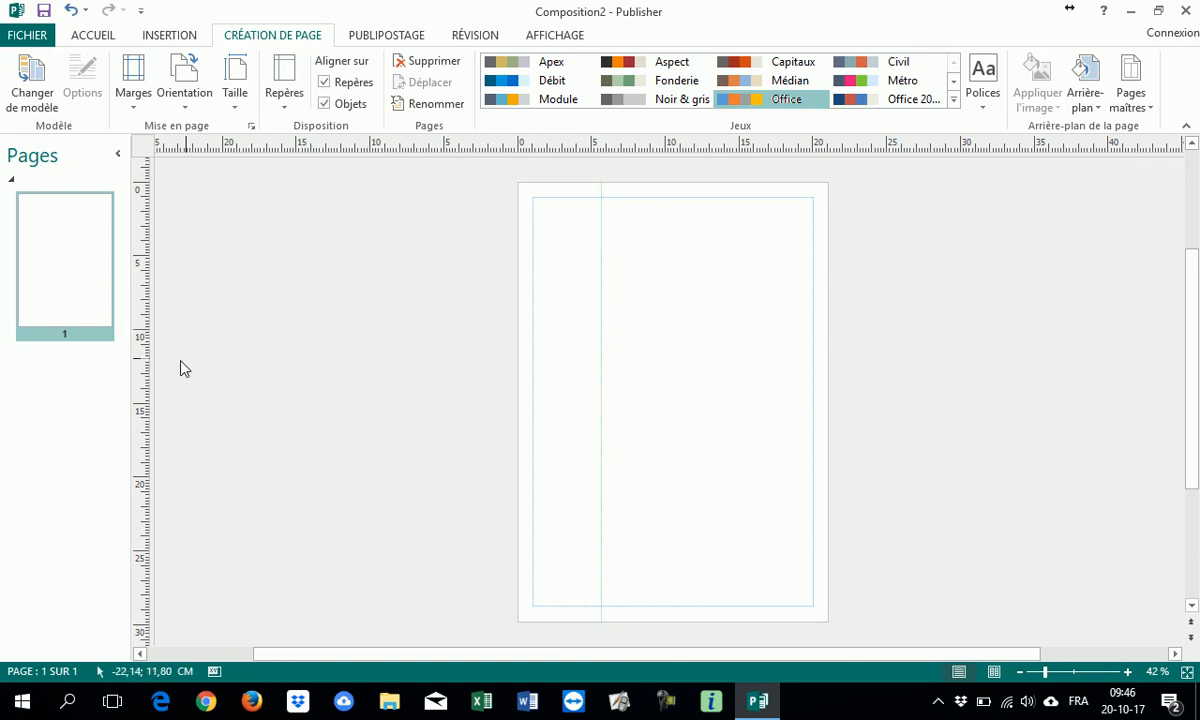
pyautogui.moveTo(146, 368); pyautogui.dragTo(726, 352)
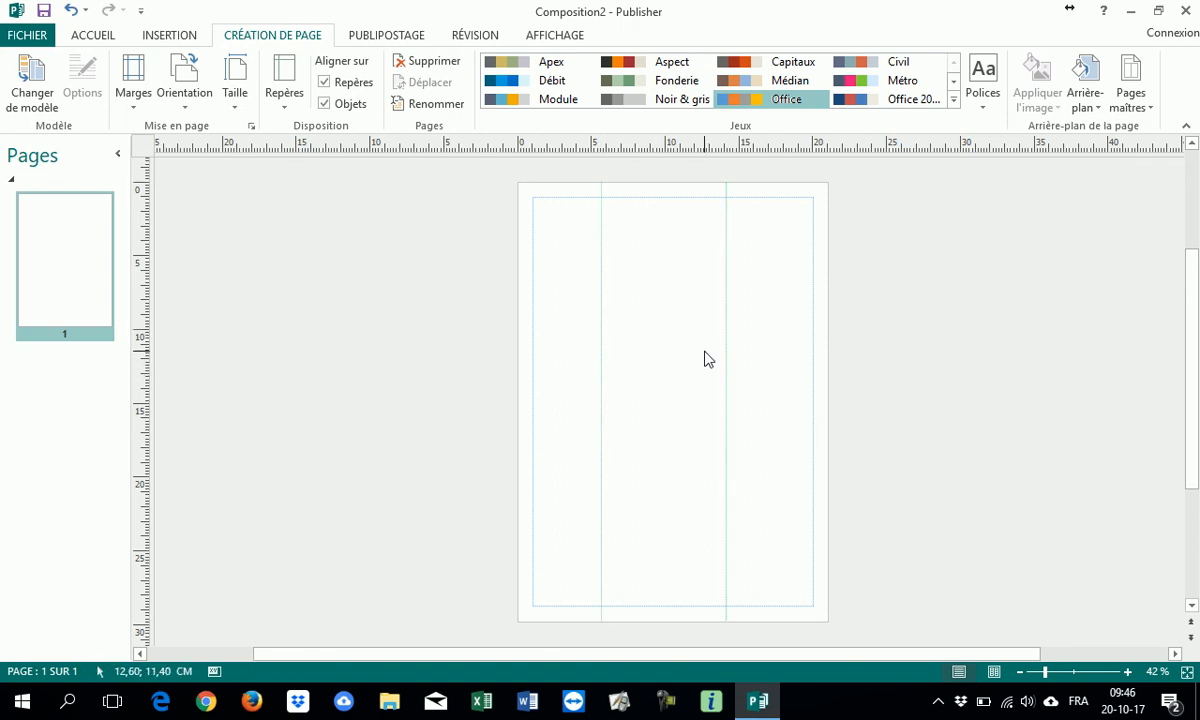
pyautogui.moveTo(641, 152); pyautogui.dragTo(642, 282)
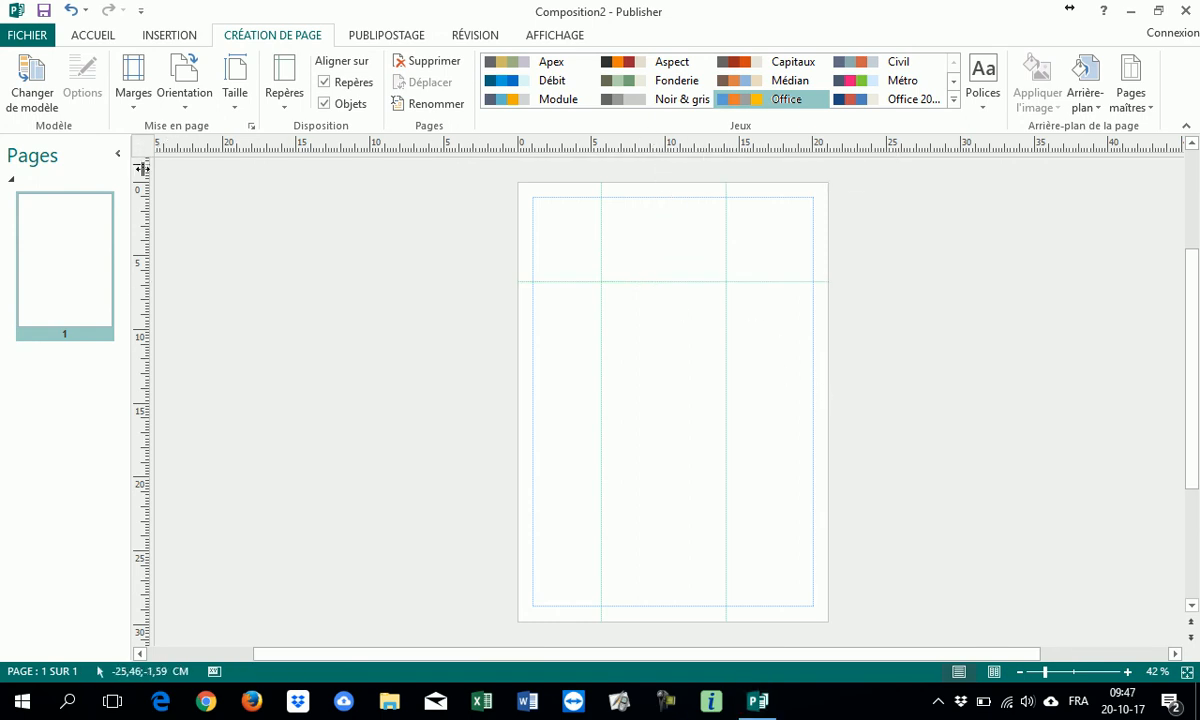
pyautogui.moveTo(138, 369); pyautogui.dragTo(643, 365)
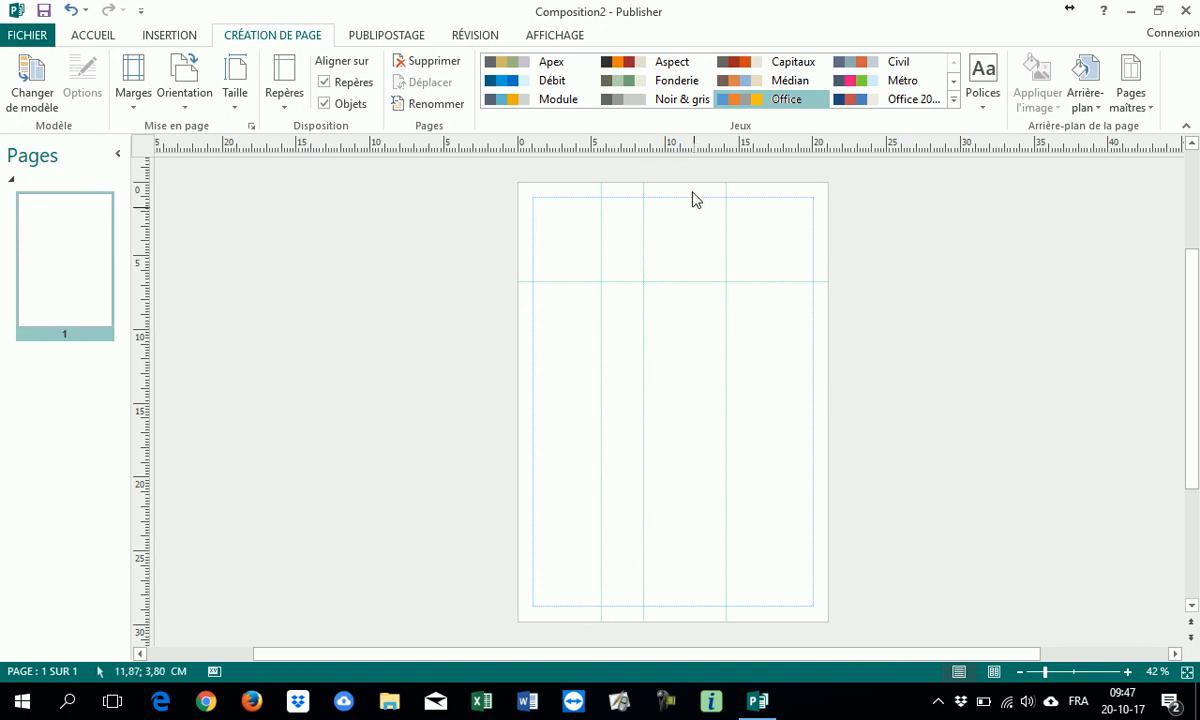
# - Hide the rulers and show them again
pyautogui.click(550, 36)
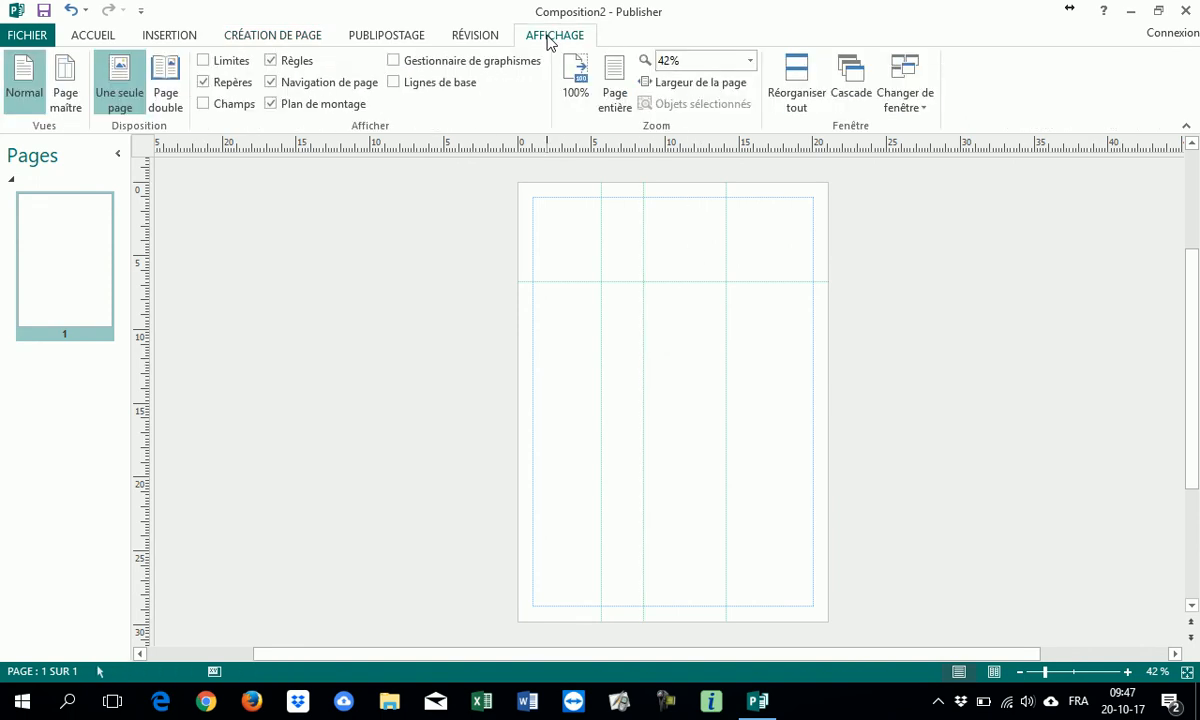
pyautogui.click(271, 61)
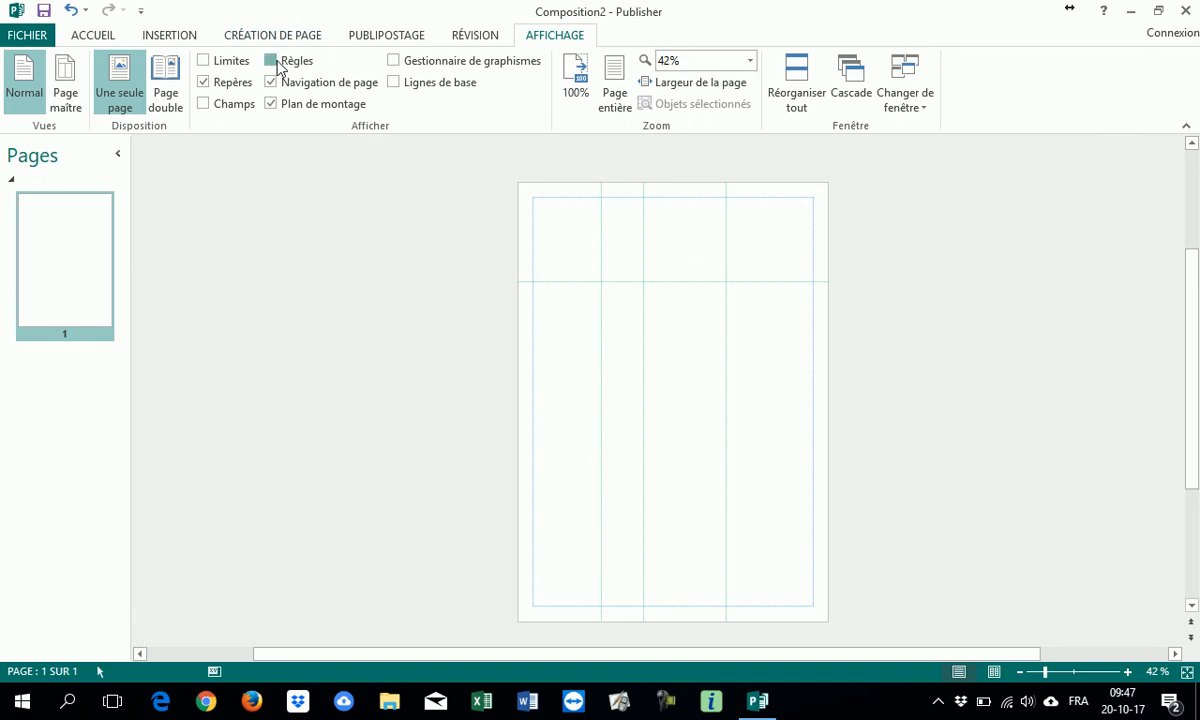
pyautogui.click(271, 61)
pyautogui.click(272, 61)
pyautogui.click(276, 62)
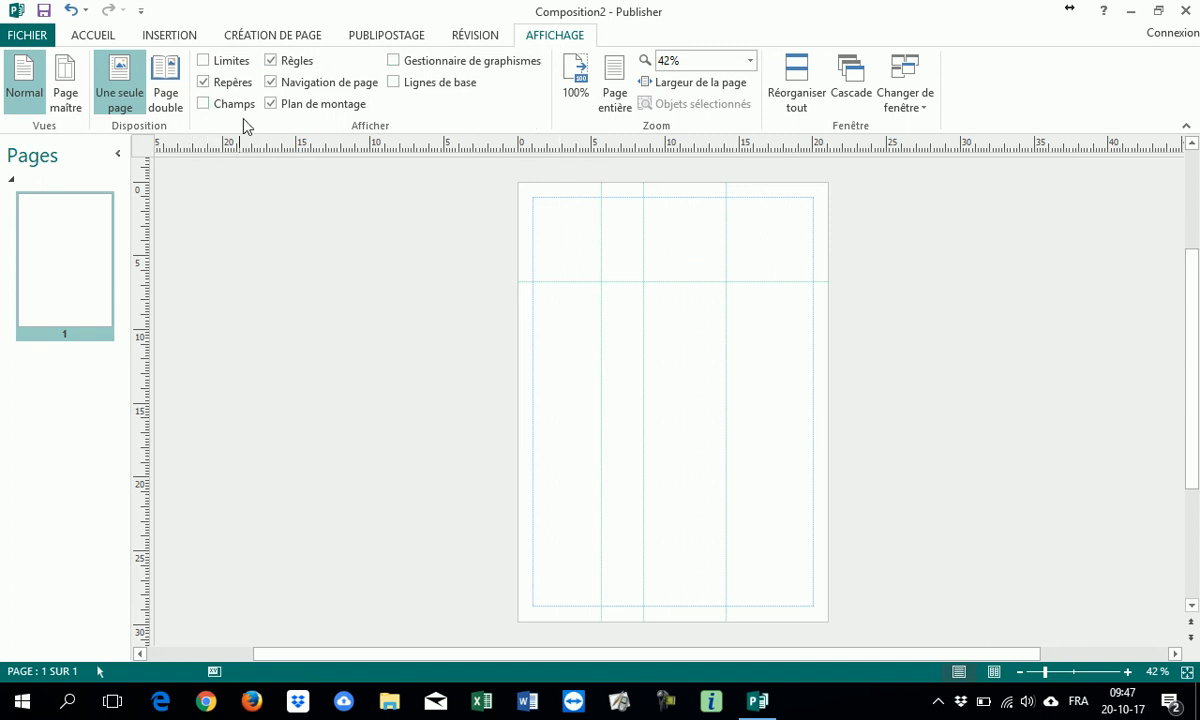
# - Hide the margin and ruler guides on the page and show them again
pyautogui.click(205, 85)
pyautogui.click(205, 85)
pyautogui.click(205, 85)
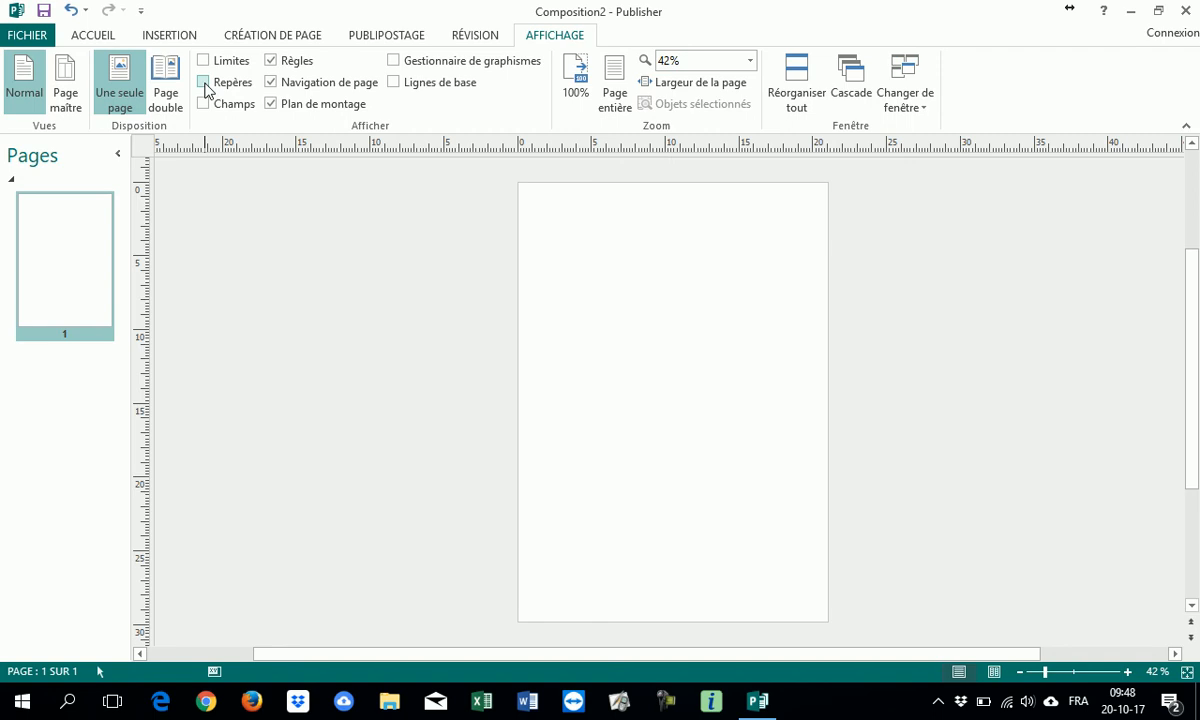
pyautogui.click(205, 85)
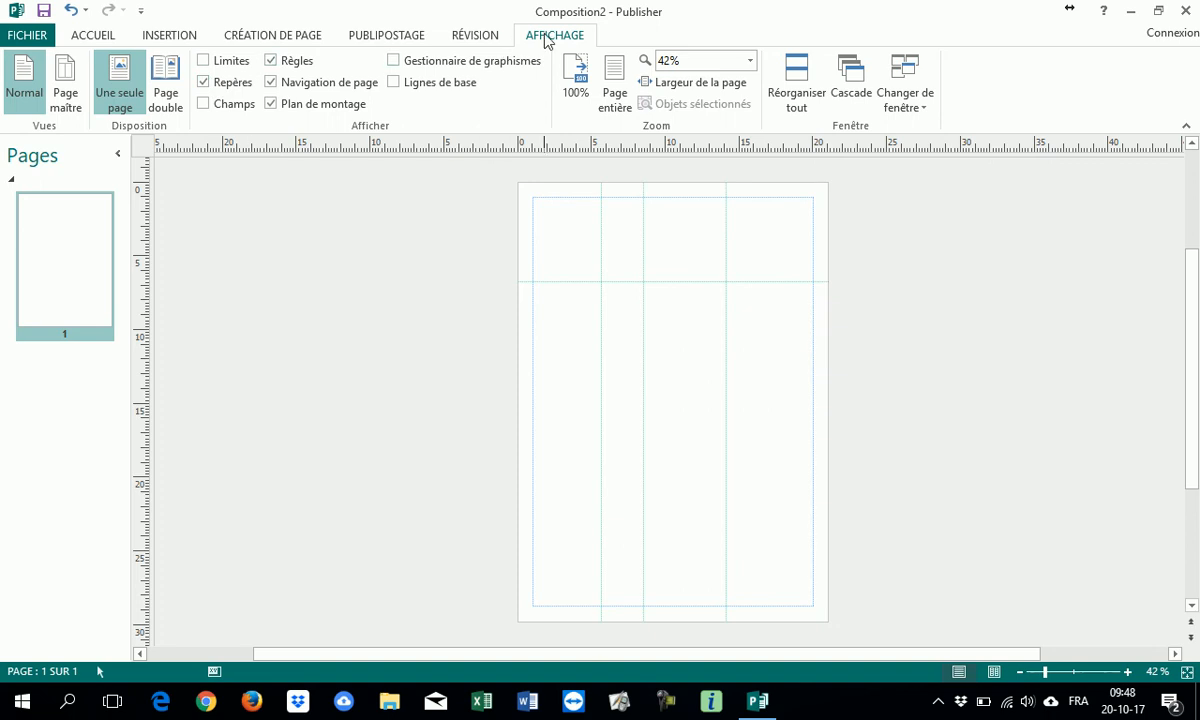
# - Clear all ruler guides from the page and undo the removal
pyautogui.click(290, 40)
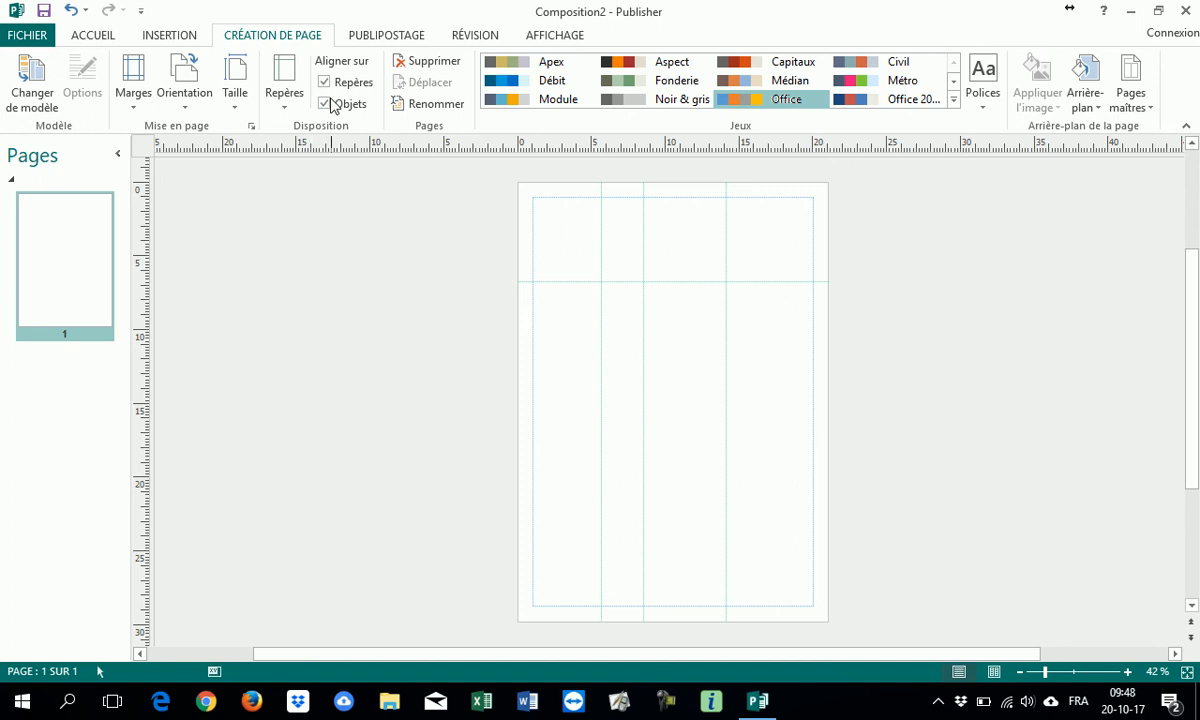
pyautogui.click(276, 106)
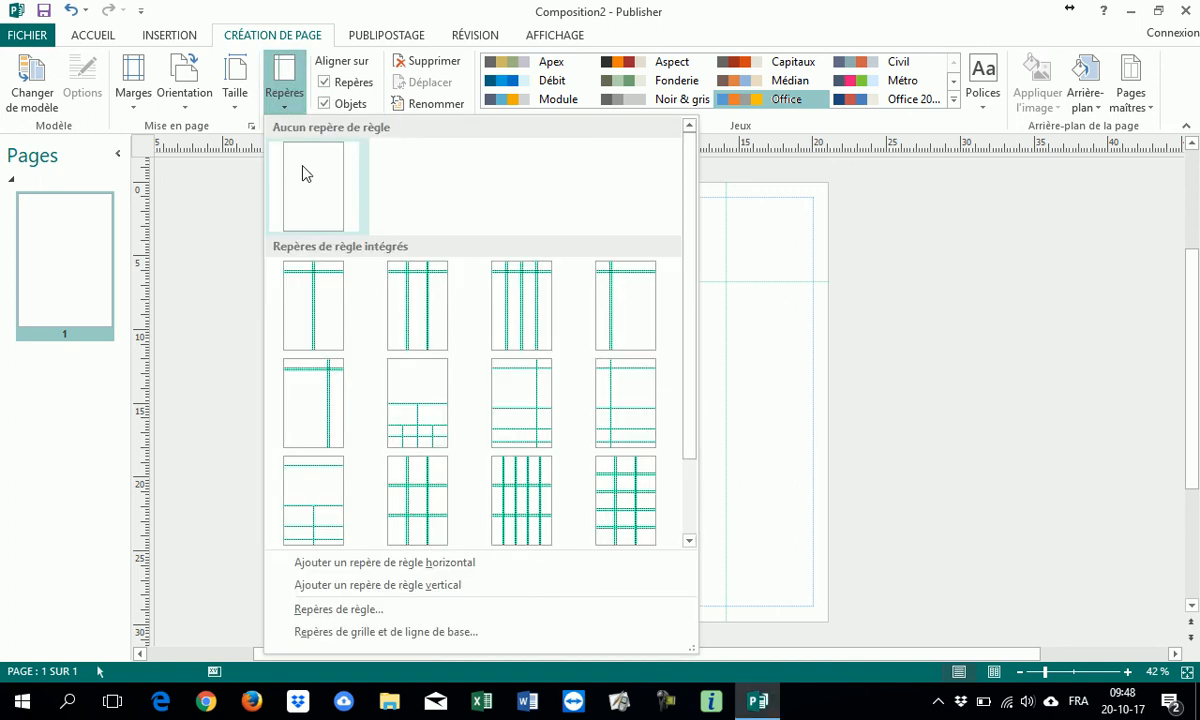
pyautogui.click(306, 174)
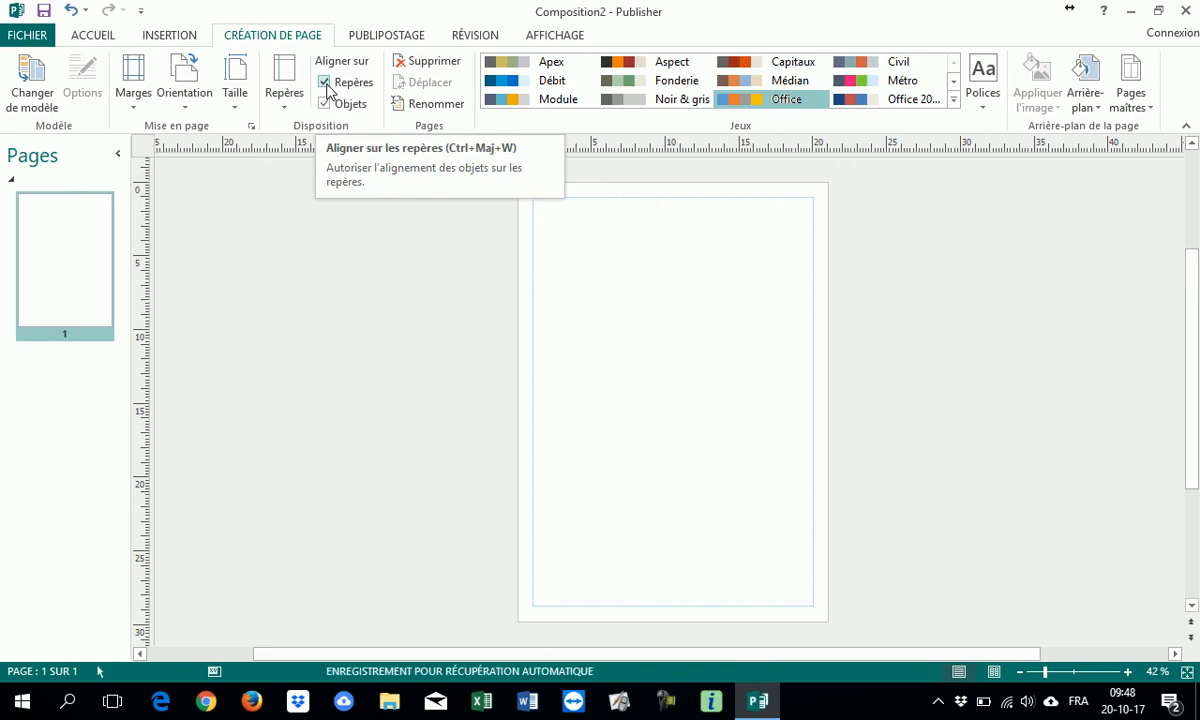
pyautogui.click(71, 11)
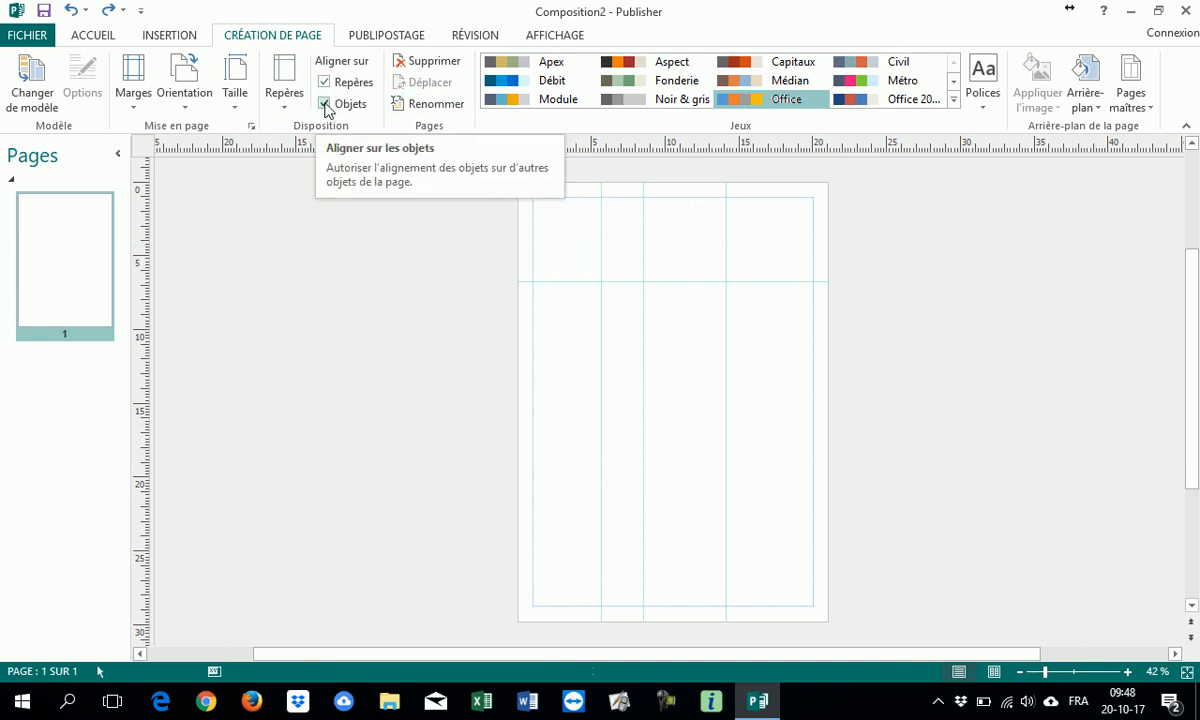
# - Delete the current page together with its ruler guides
pyautogui.click(442, 66)
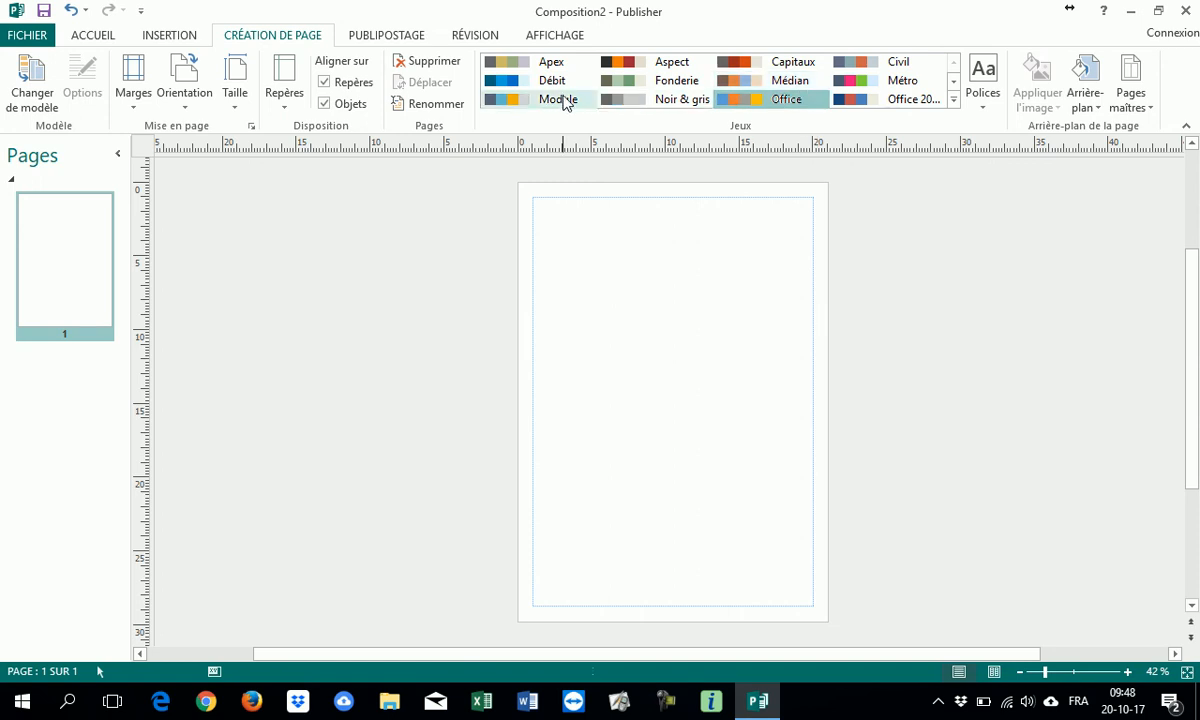
pyautogui.click(981, 111)
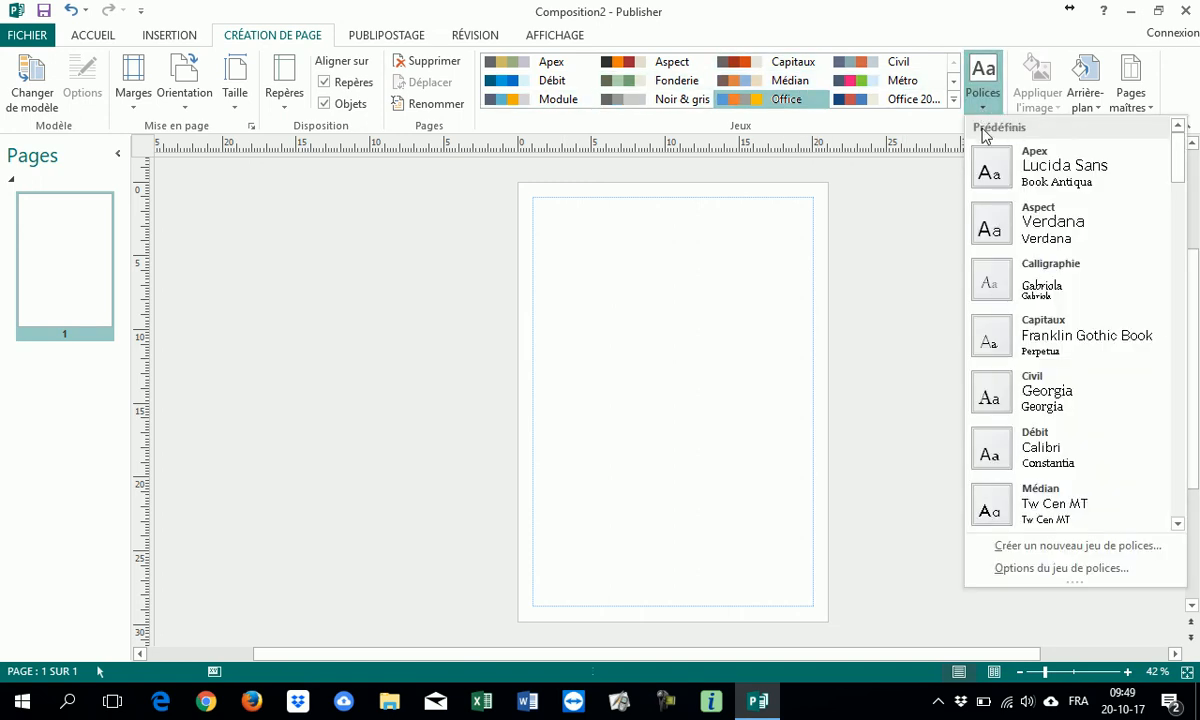
pyautogui.click(960, 41)
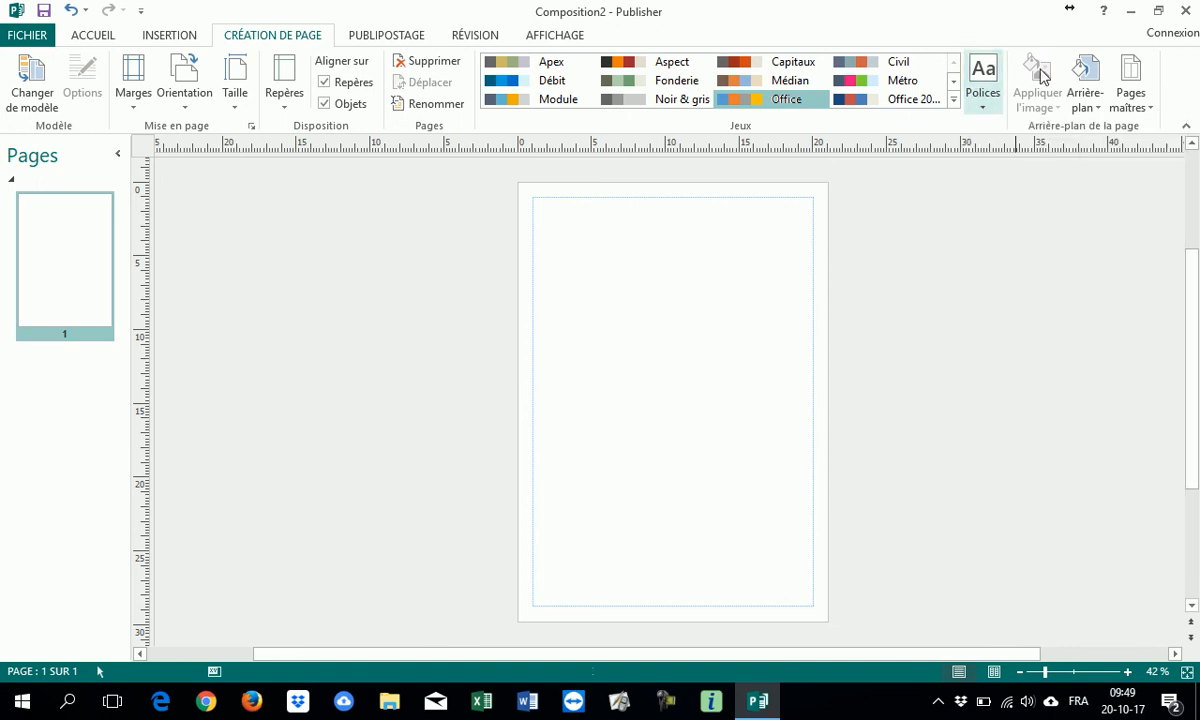
pyautogui.click(1098, 107)
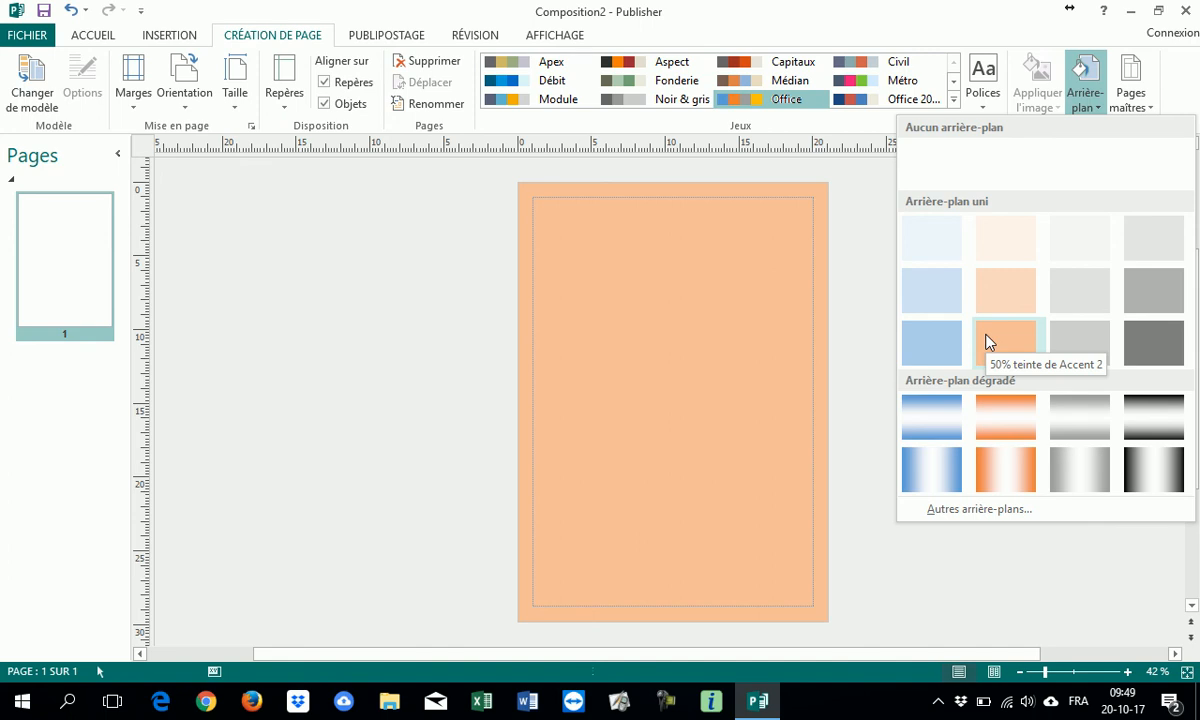
pyautogui.click(1150, 108)
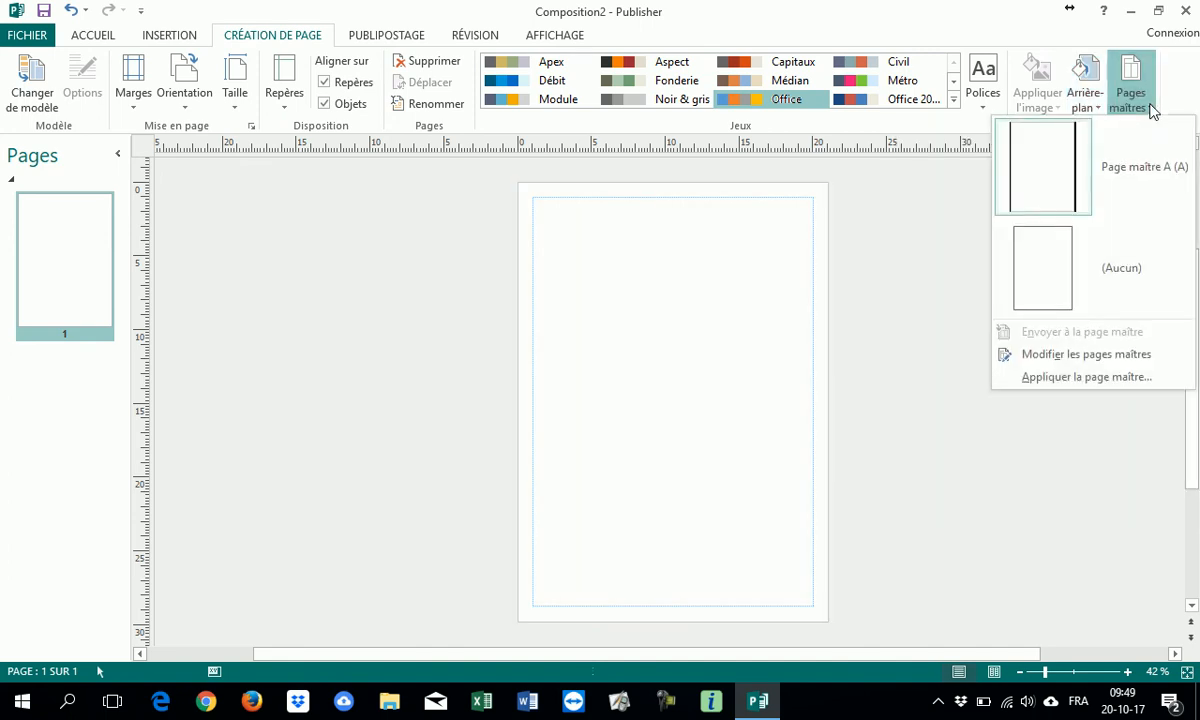